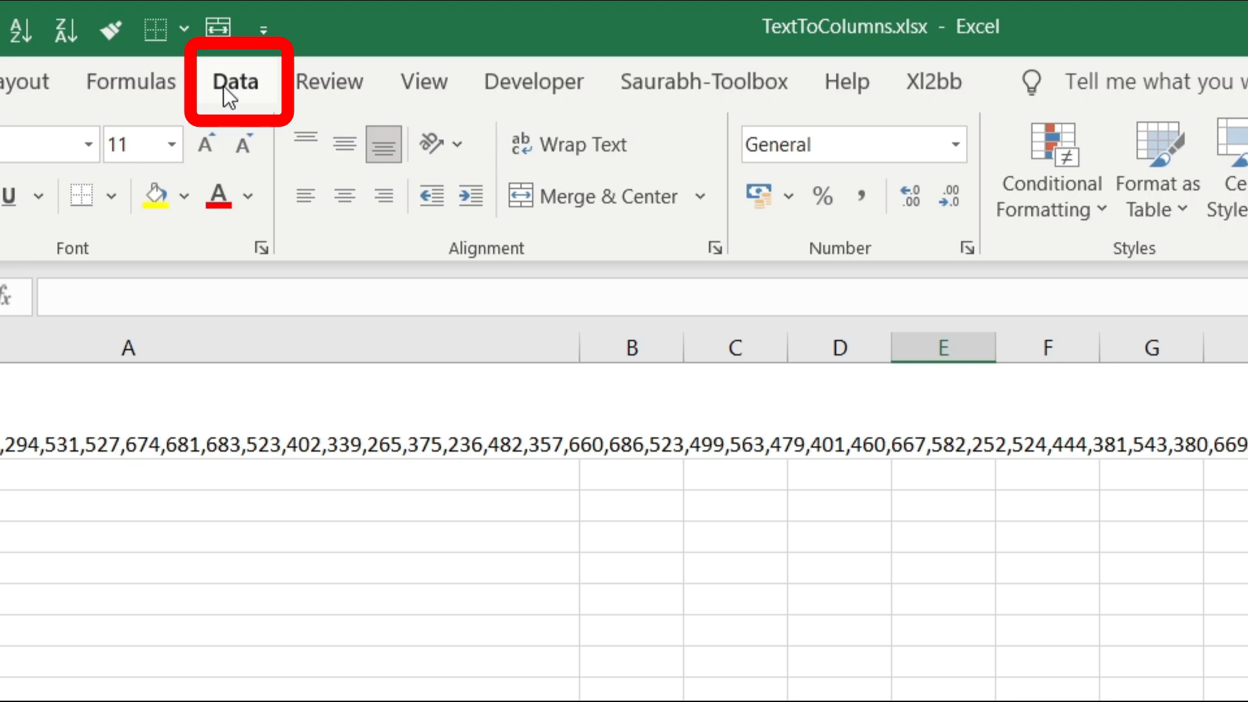
# - Split the delimited text in cell A1 into separate columns using only the comma delimiter, and autofit column A
pyautogui.click(223, 84)
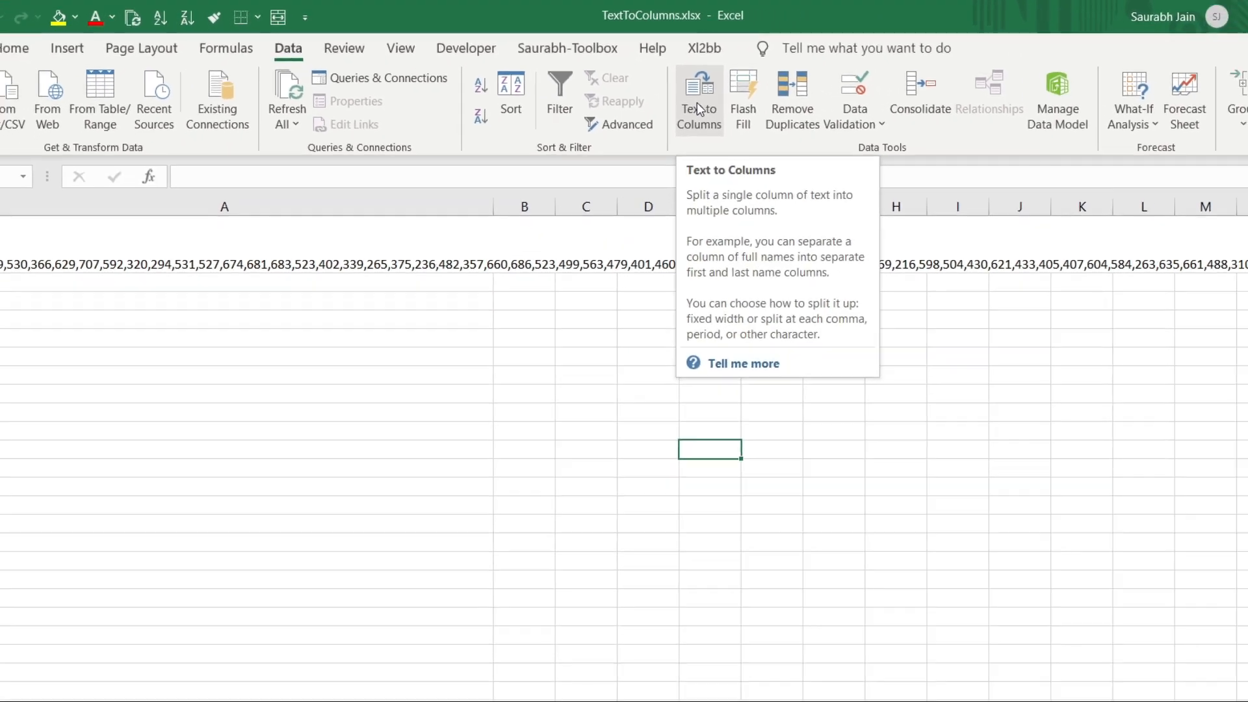
pyautogui.click(331, 415)
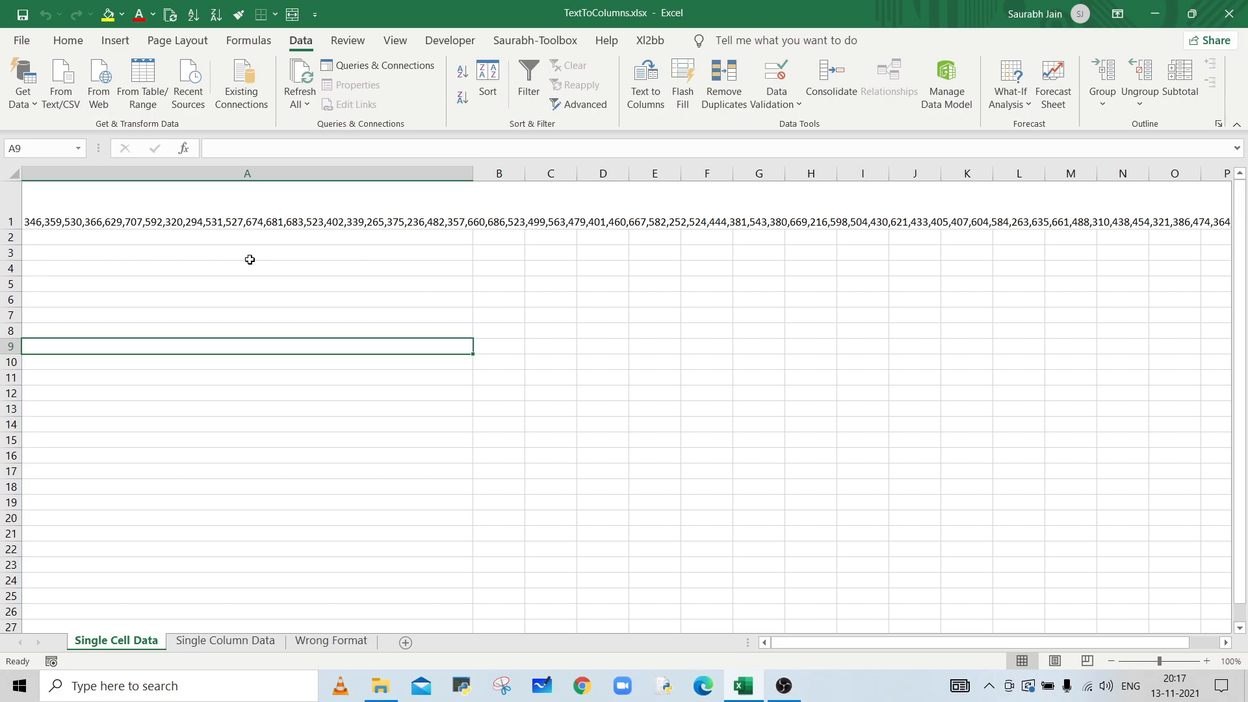
pyautogui.click(162, 208)
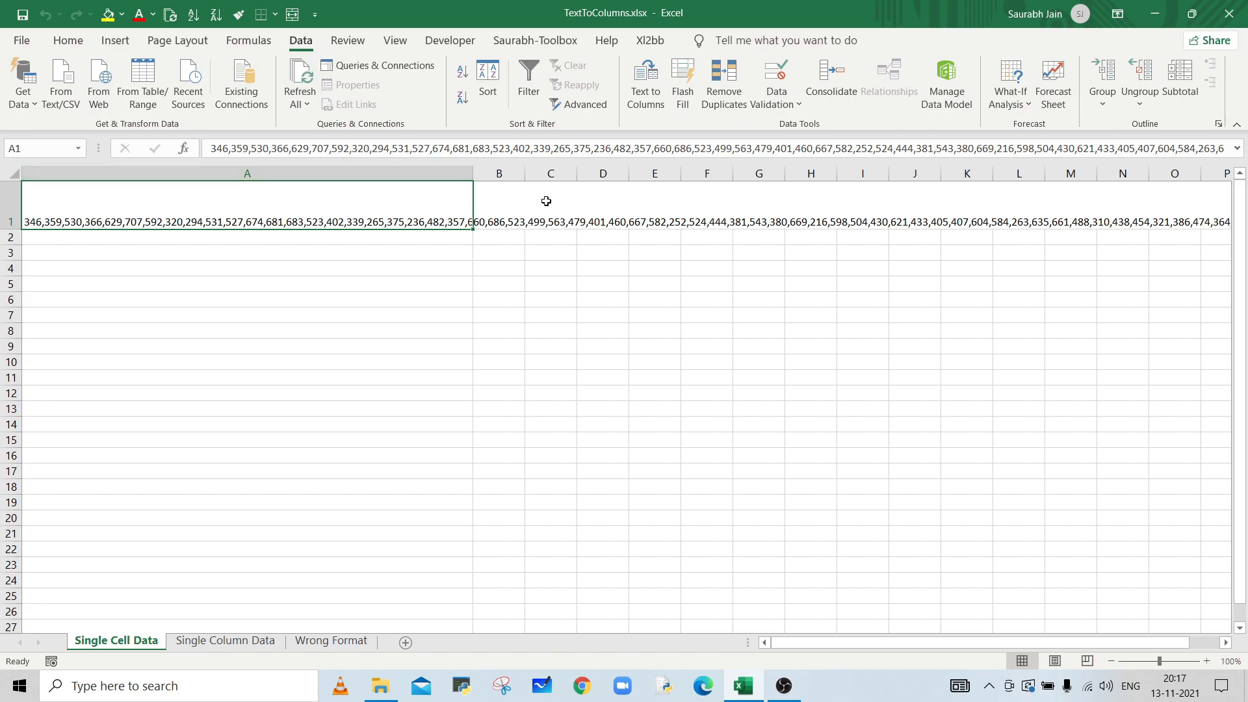
pyautogui.click(643, 103)
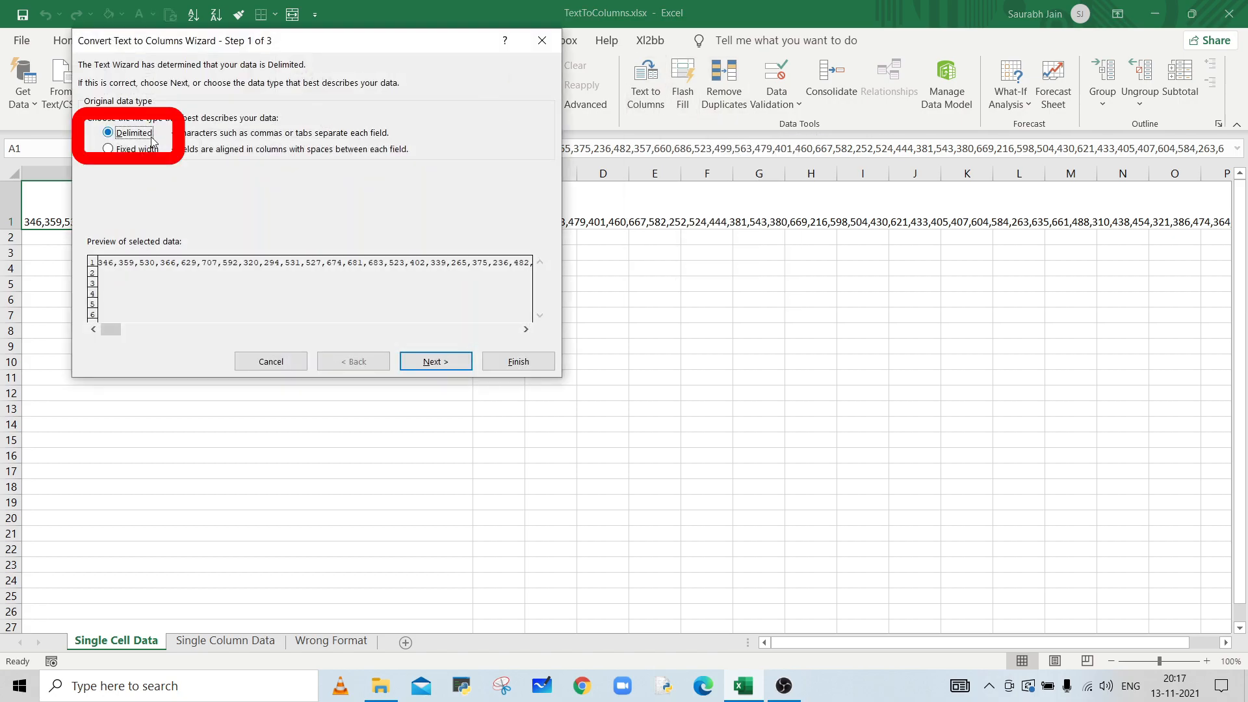
pyautogui.click(428, 364)
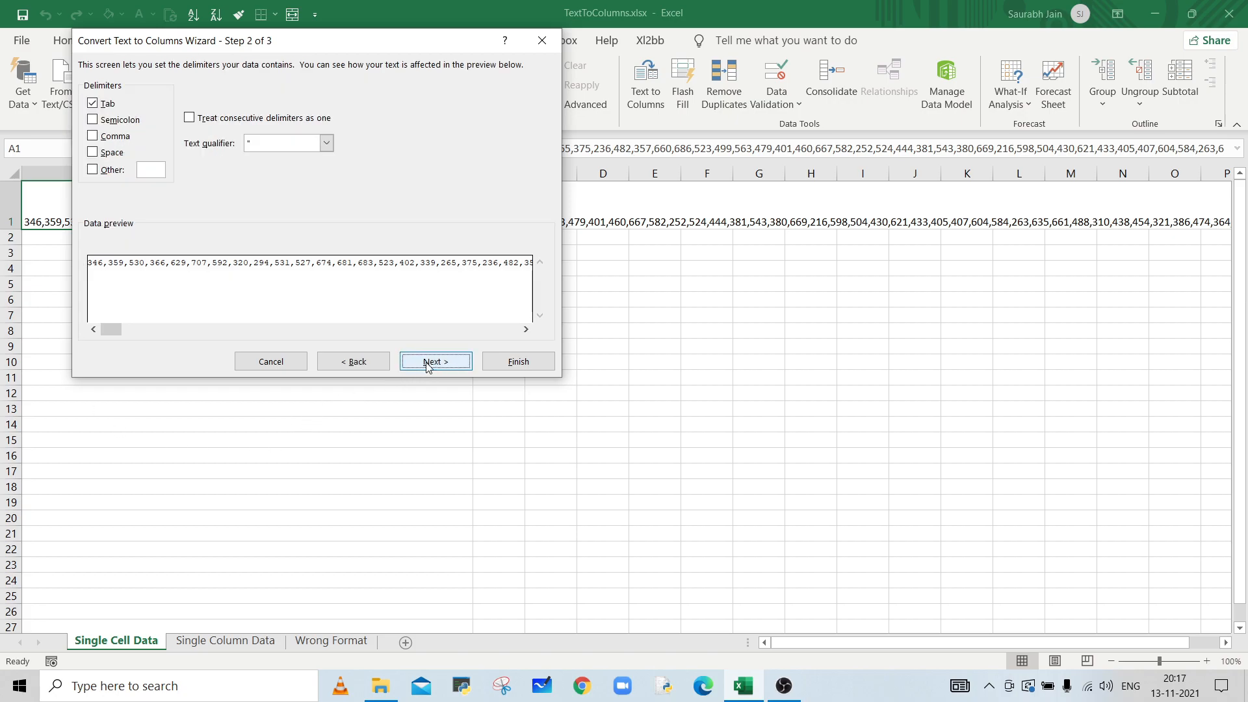
pyautogui.click(93, 104)
pyautogui.click(93, 136)
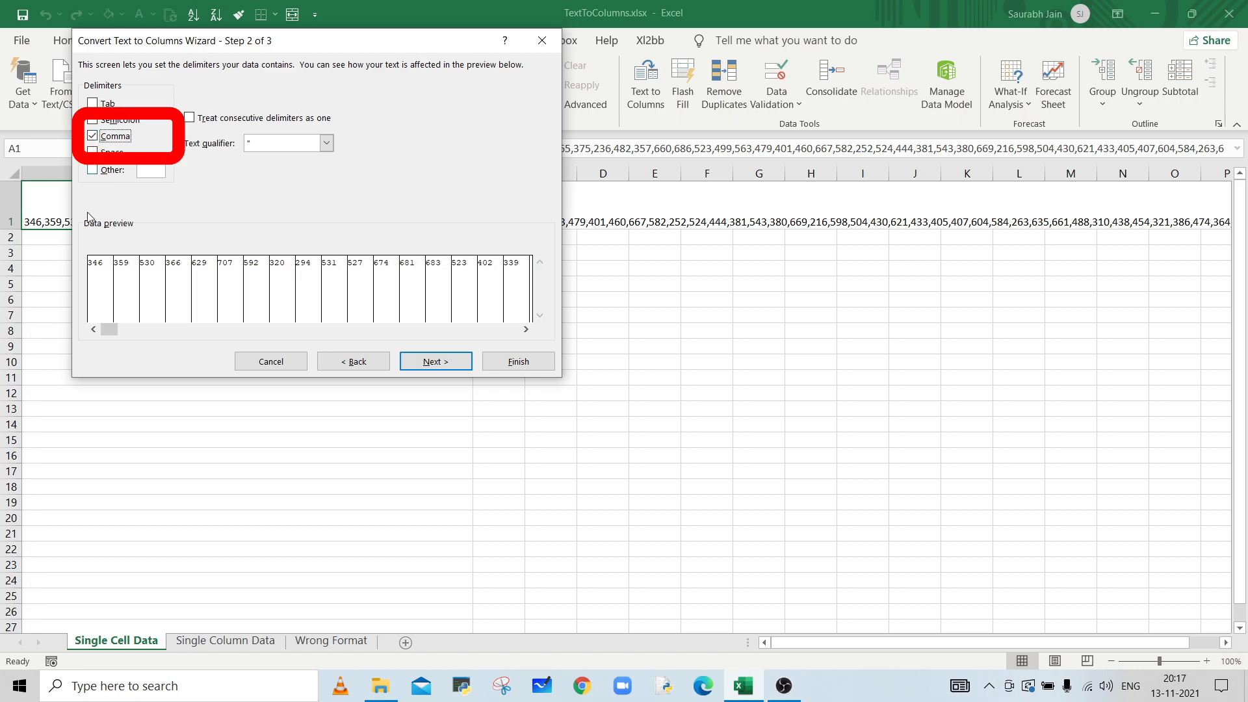
pyautogui.click(436, 362)
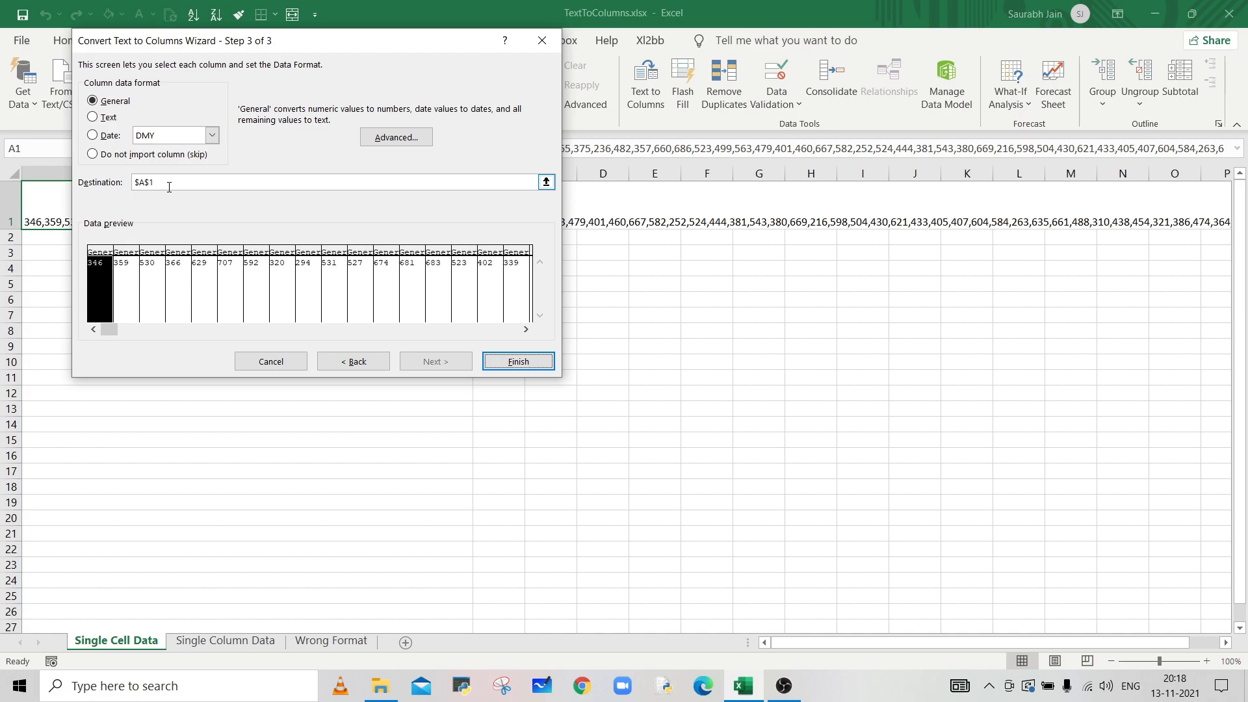
pyautogui.click(515, 366)
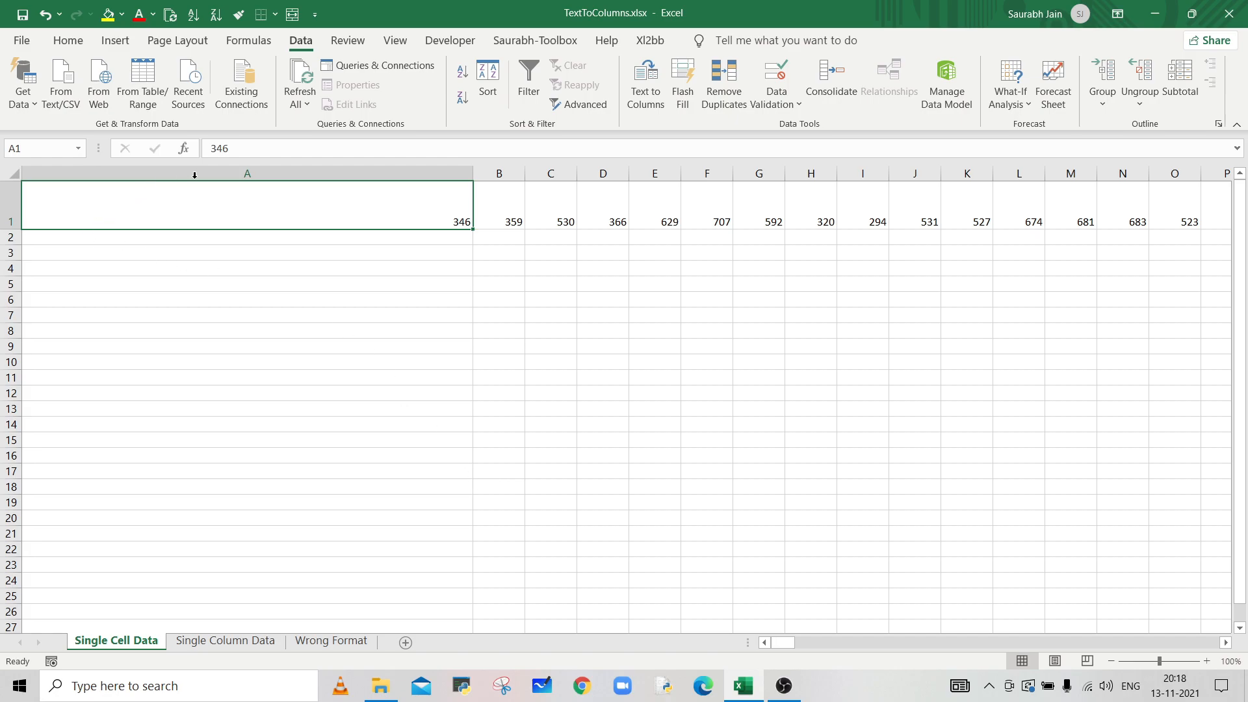
pyautogui.doubleClick(473, 173)
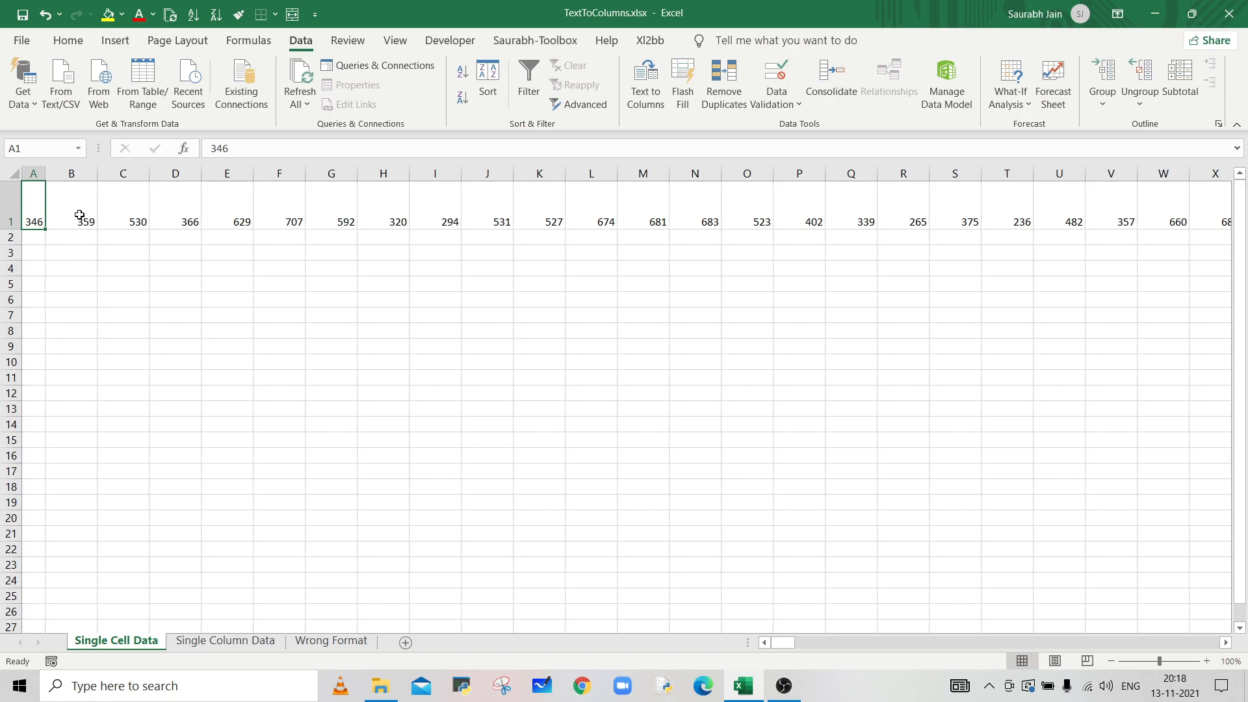
# - Copy all the split values in row 1 and paste them transposed as a vertical list starting at cell A3
pyautogui.hotkey('ctrl', 'shift', 'Right')
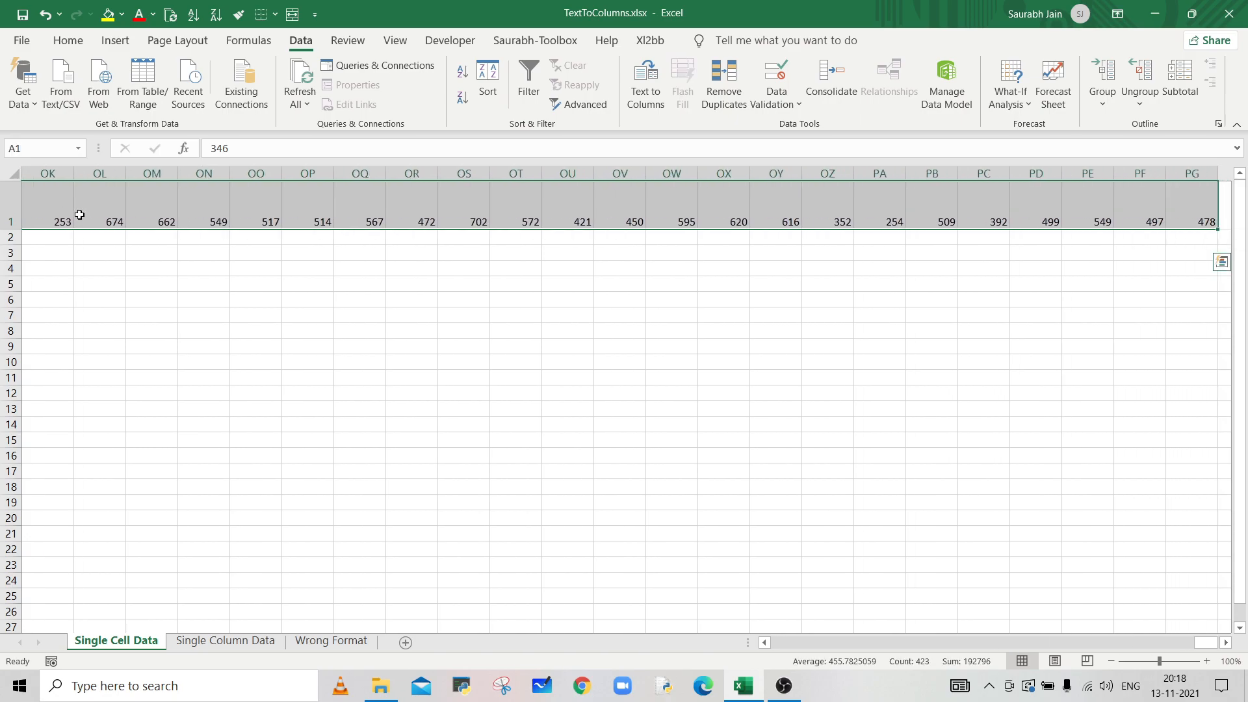
pyautogui.hotkey('ctrl', 'c')
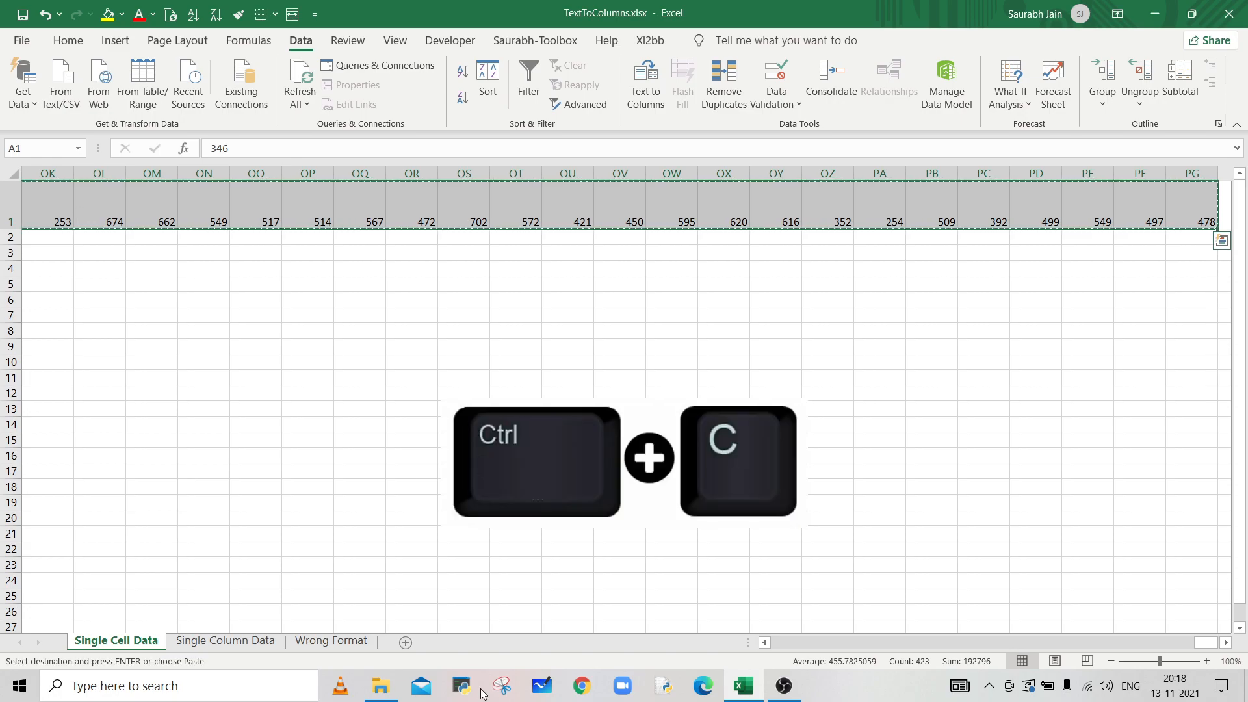
pyautogui.moveTo(1208, 642); pyautogui.dragTo(735, 644)
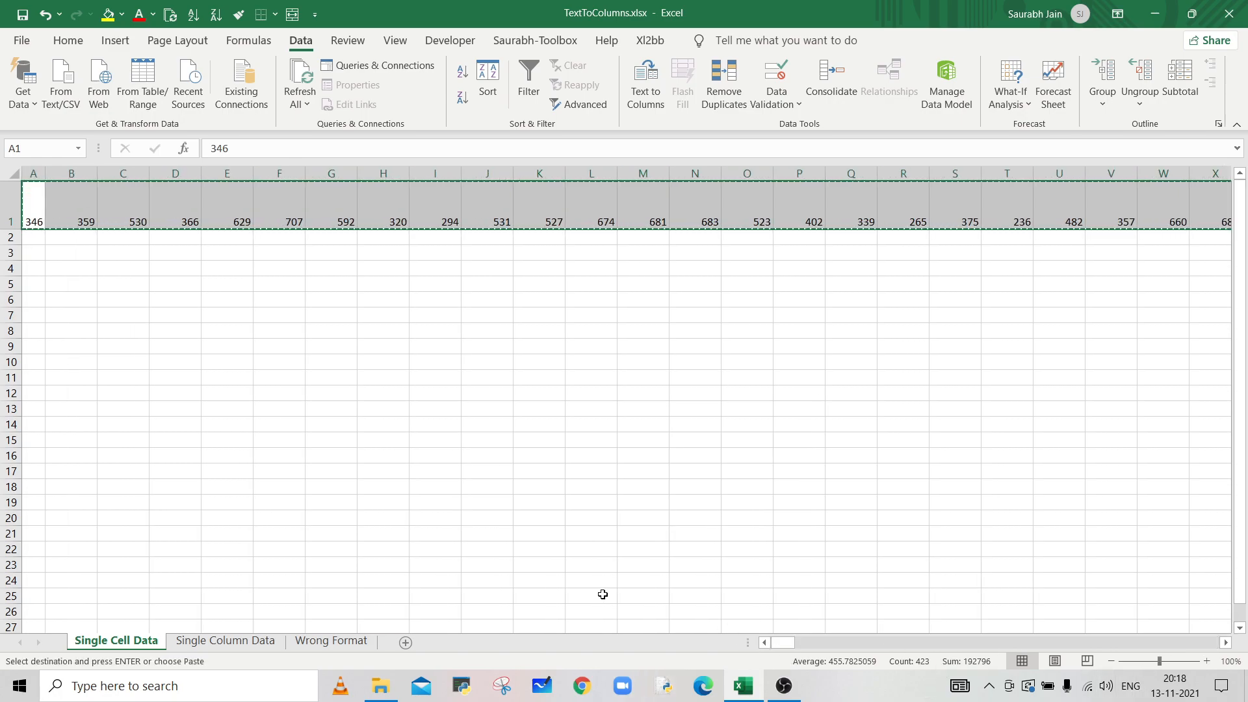
pyautogui.click(34, 254)
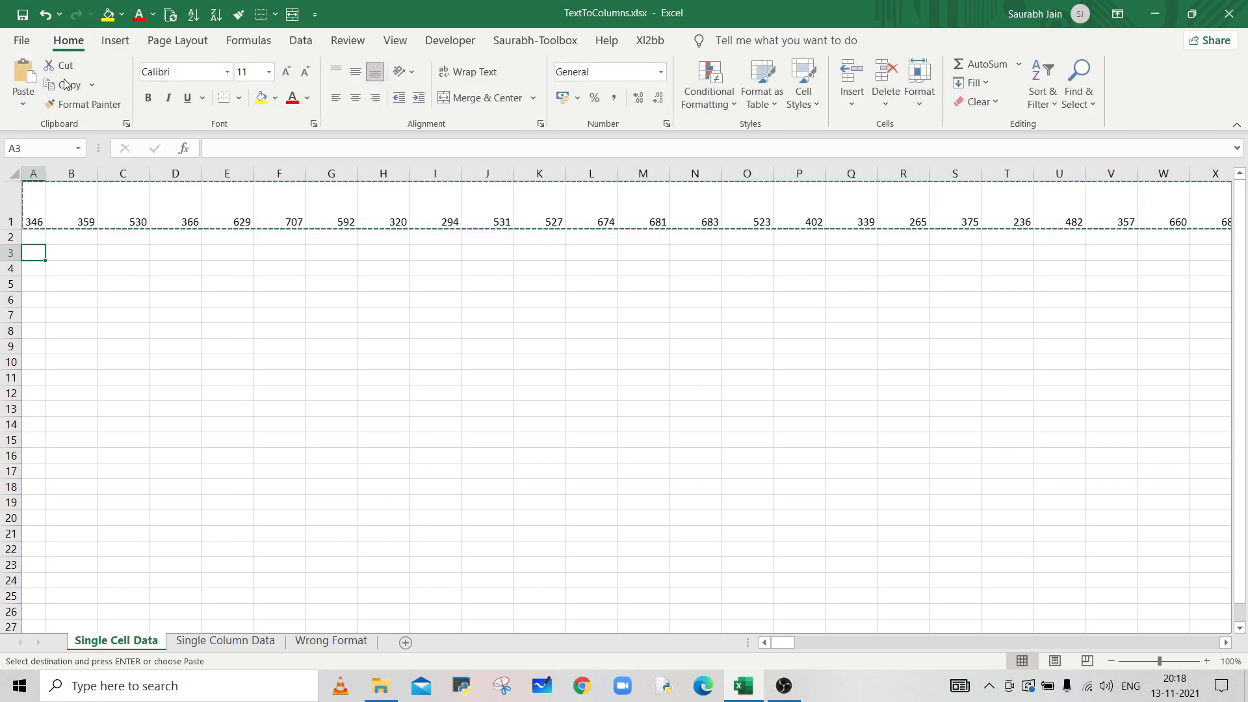
pyautogui.click(28, 112)
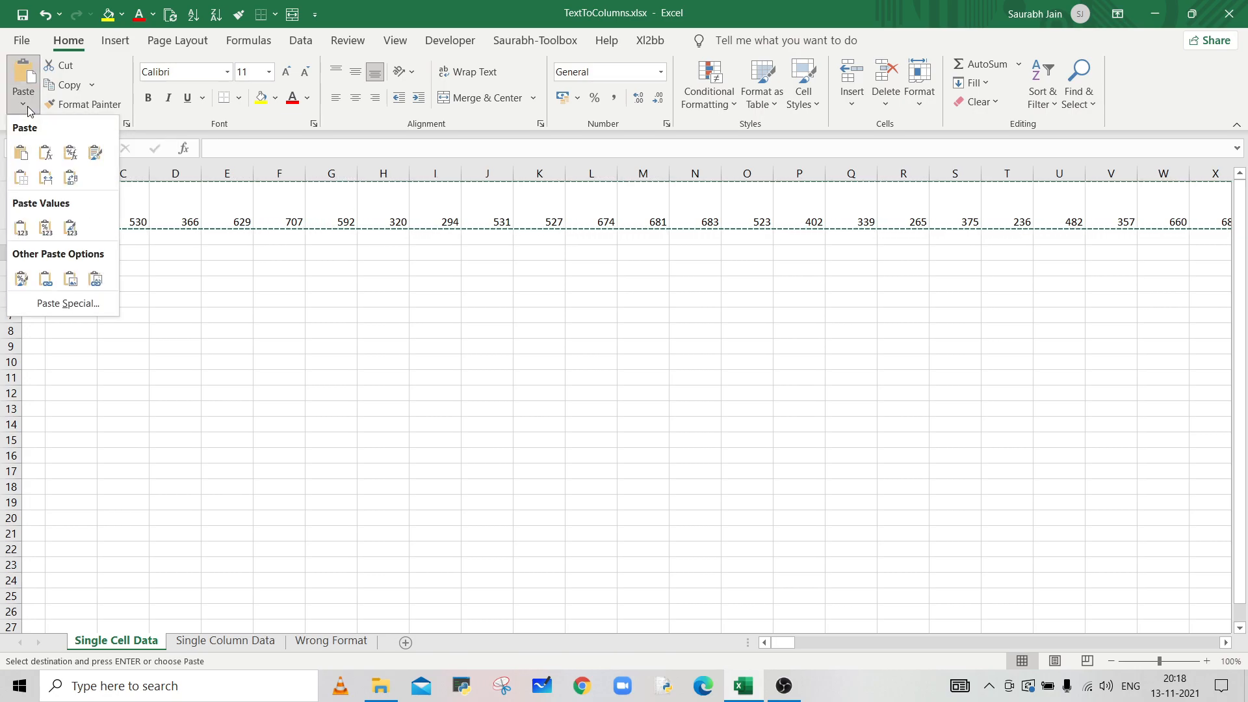
pyautogui.click(70, 179)
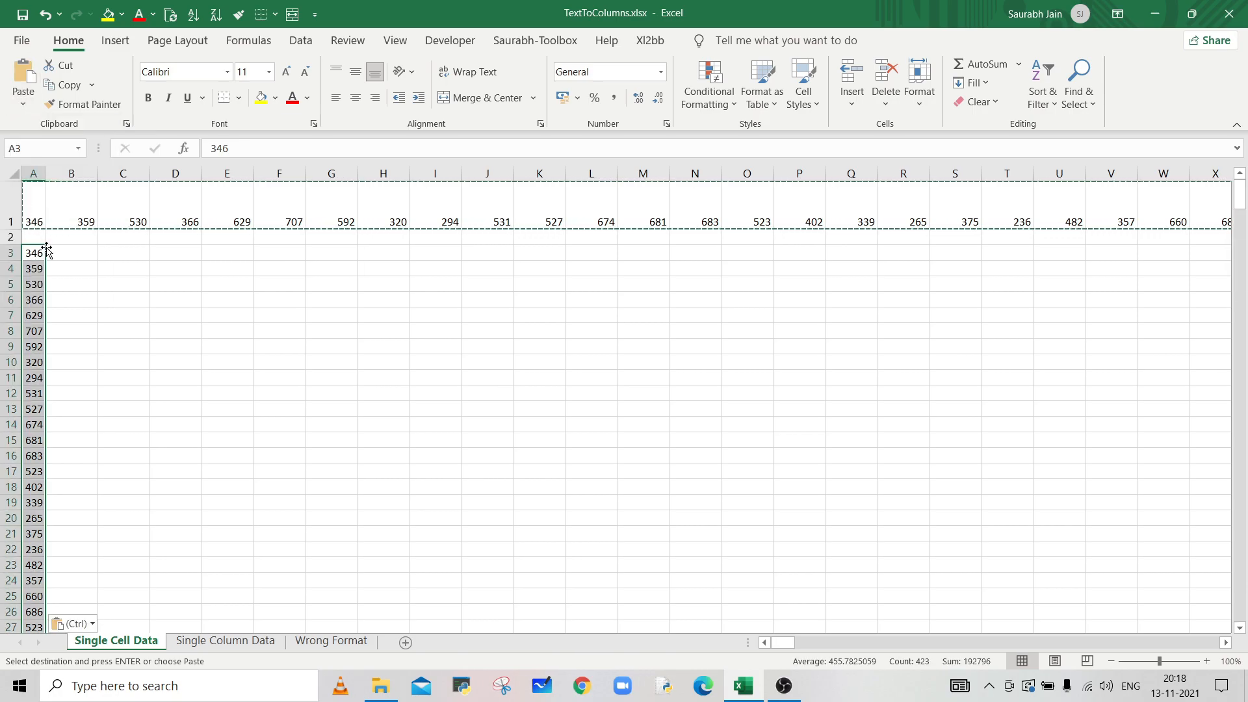
pyautogui.scroll(-15, 89, 477)
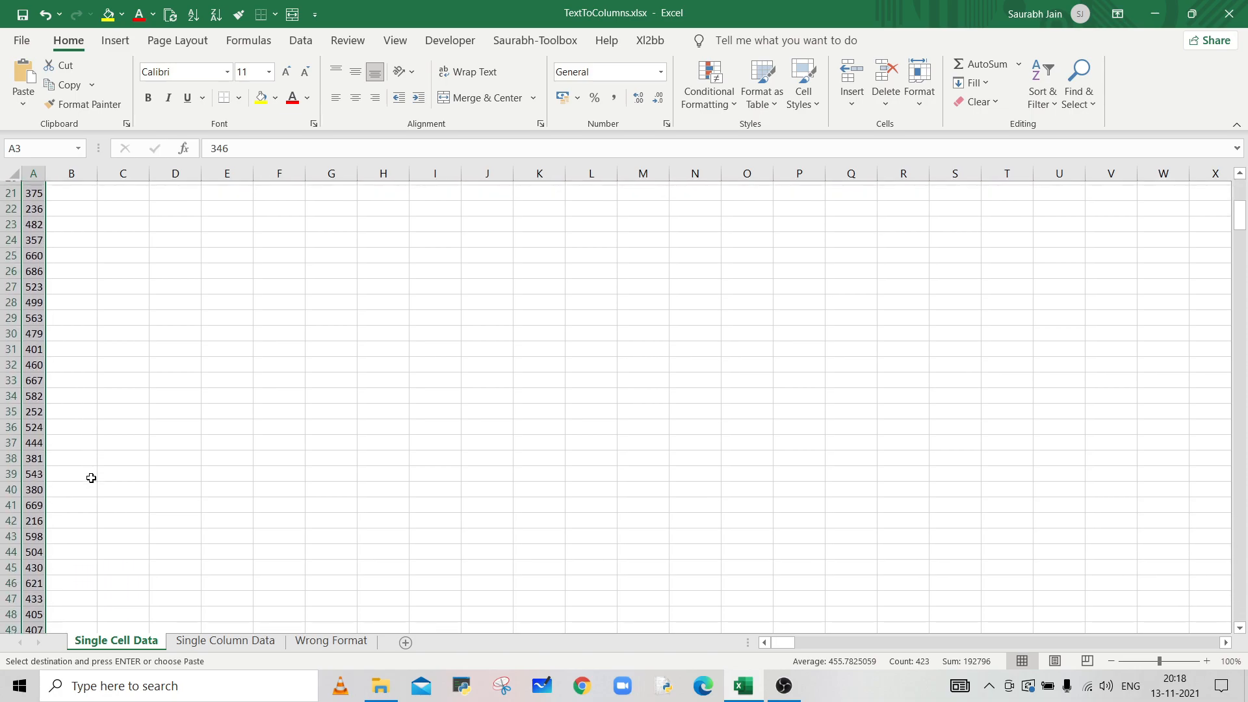
# - On the Single Column Data sheet, set up a delimited Text to Columns split of the whole employee list using commas
pyautogui.click(225, 640)
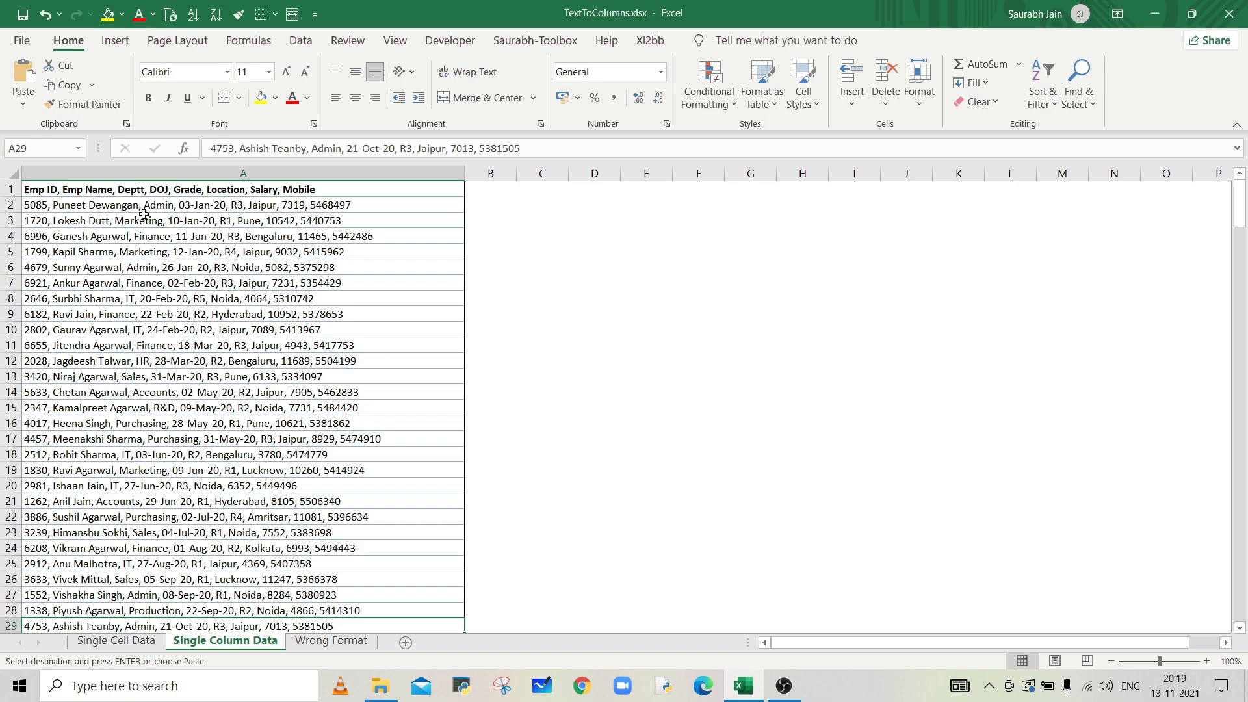
pyautogui.click(146, 189)
pyautogui.hotkey('ctrl', 'a')
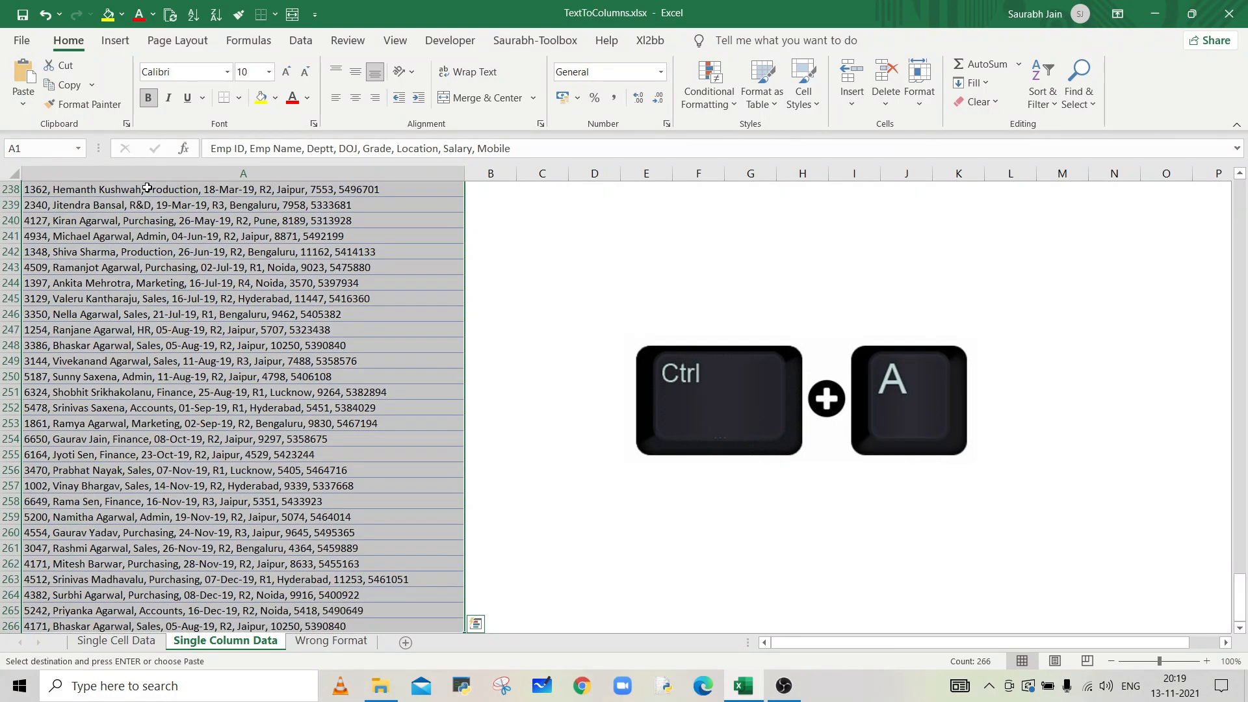
pyautogui.click(303, 43)
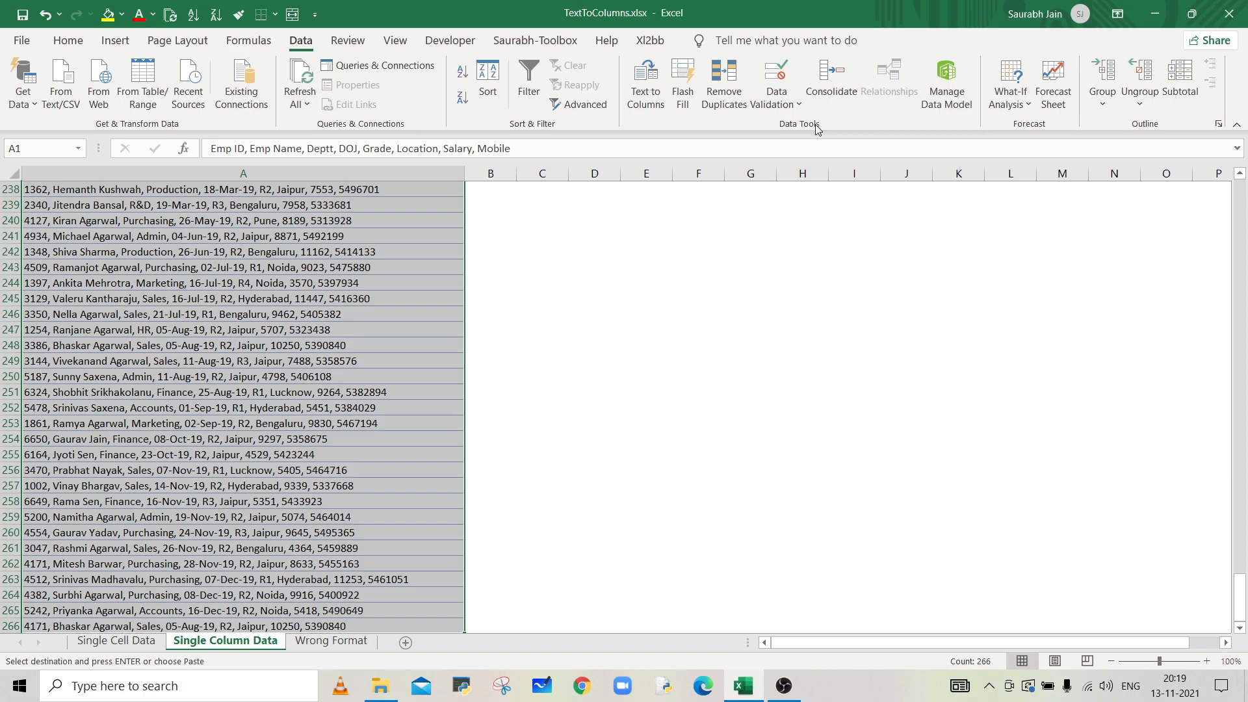
pyautogui.click(651, 99)
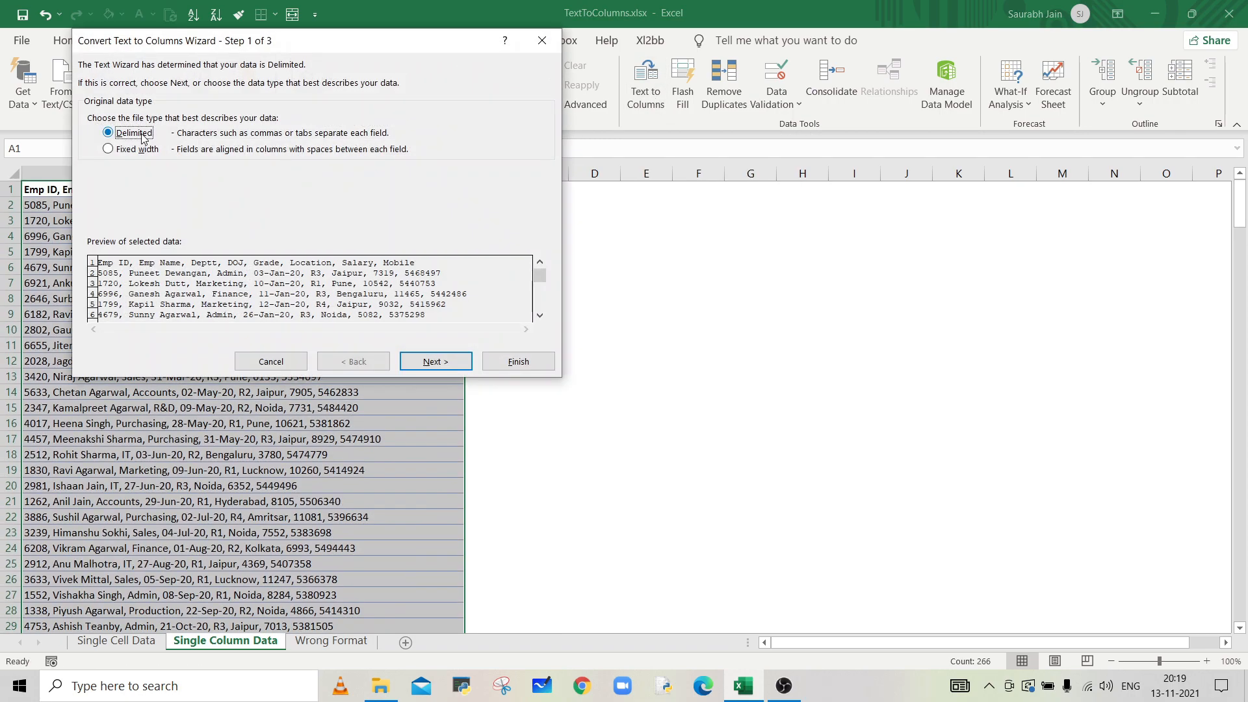
pyautogui.click(433, 361)
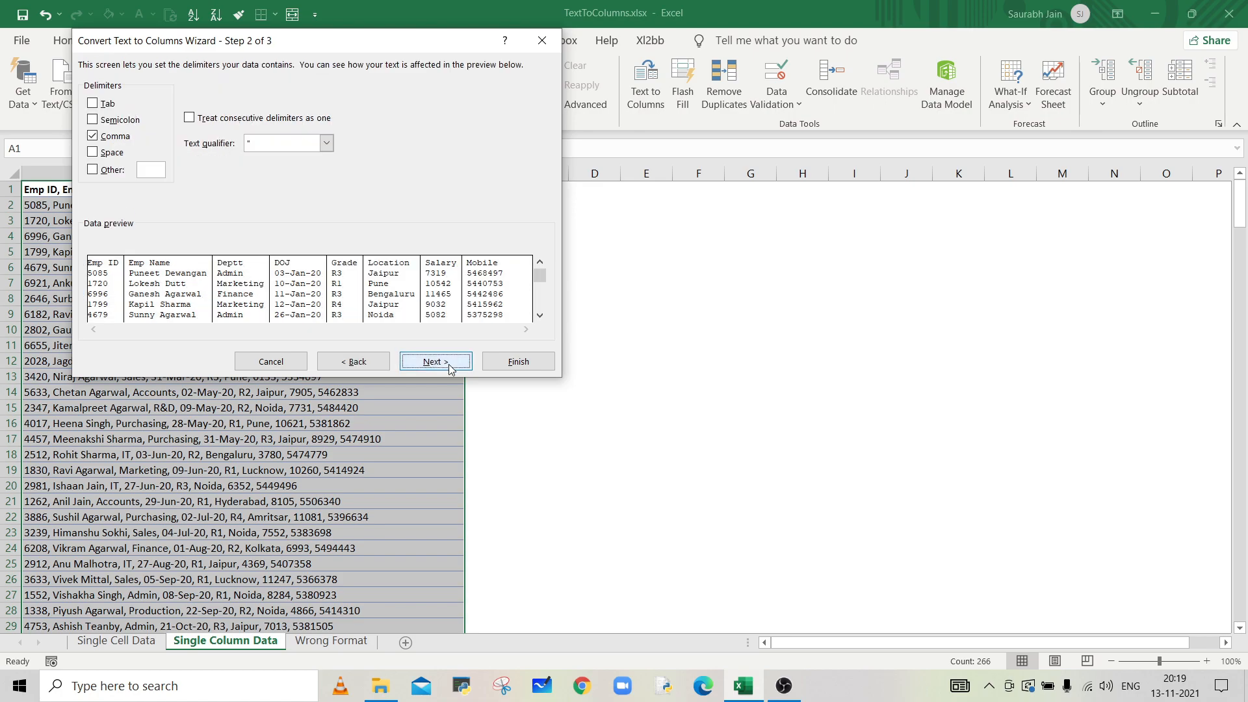
pyautogui.moveTo(184, 50); pyautogui.dragTo(641, 74)
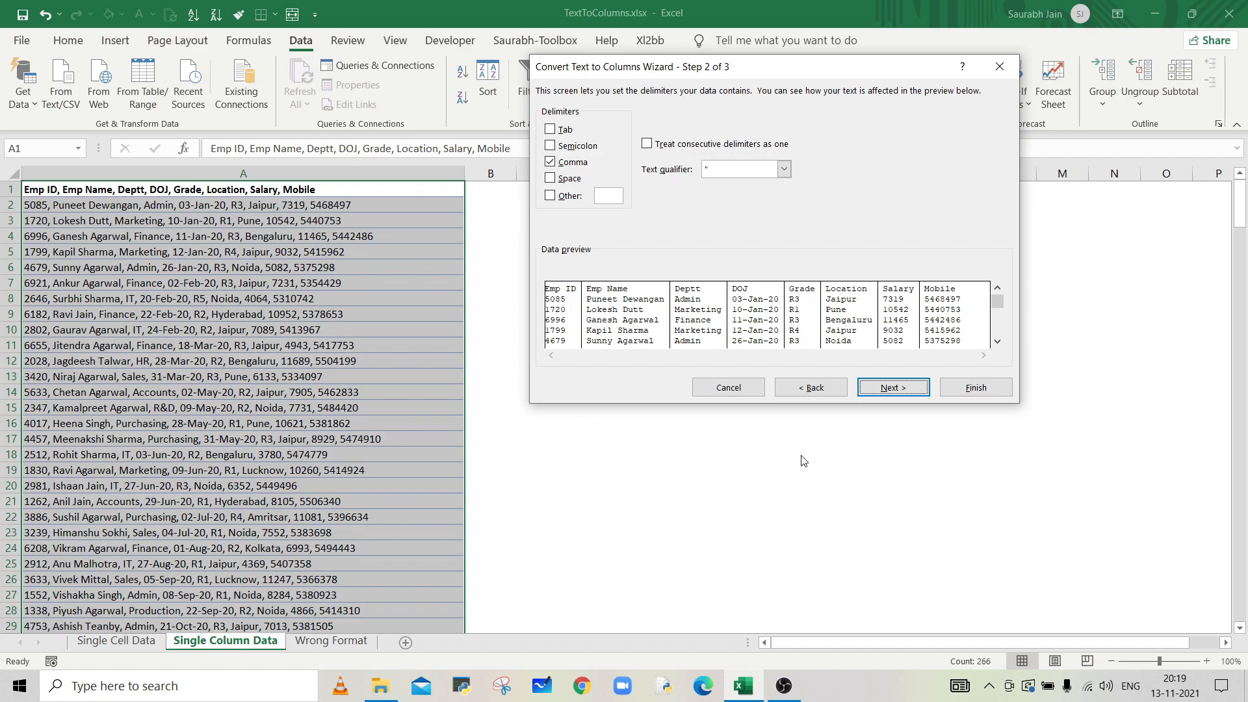
pyautogui.click(898, 396)
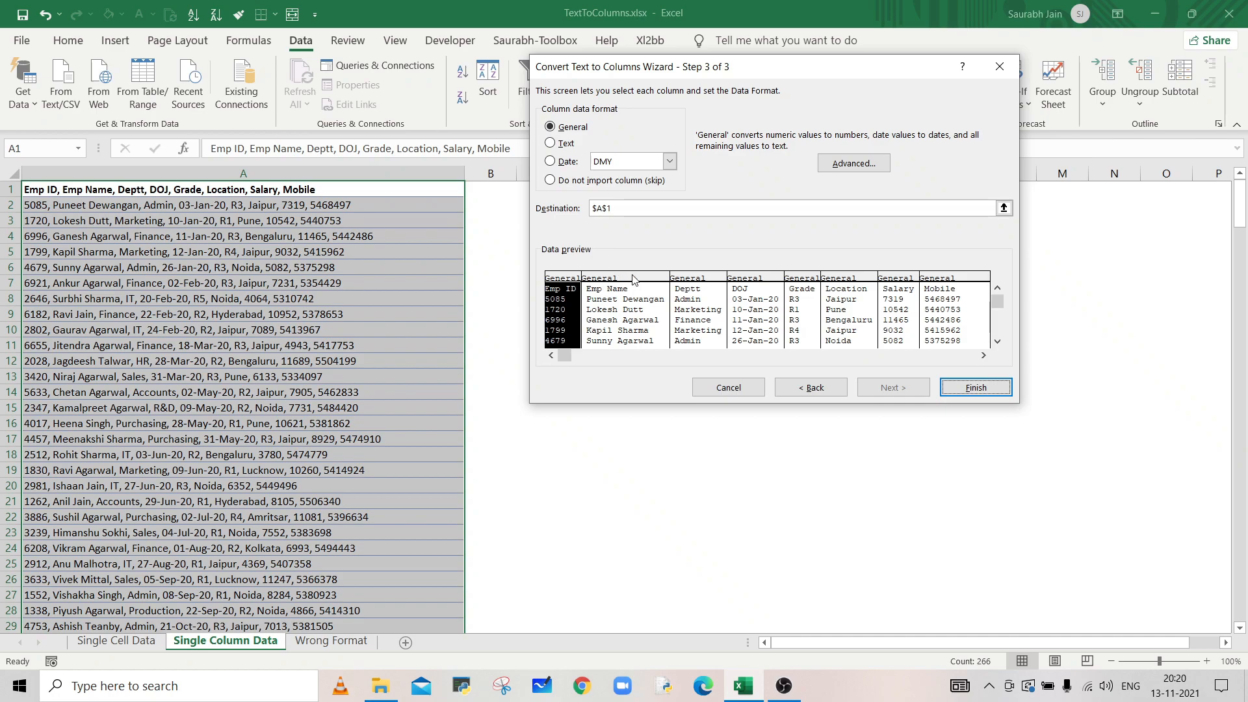
# - Set the DOJ column's data format to Date DMY, finish the split, and autofit the DOJ column's width
pyautogui.click(750, 307)
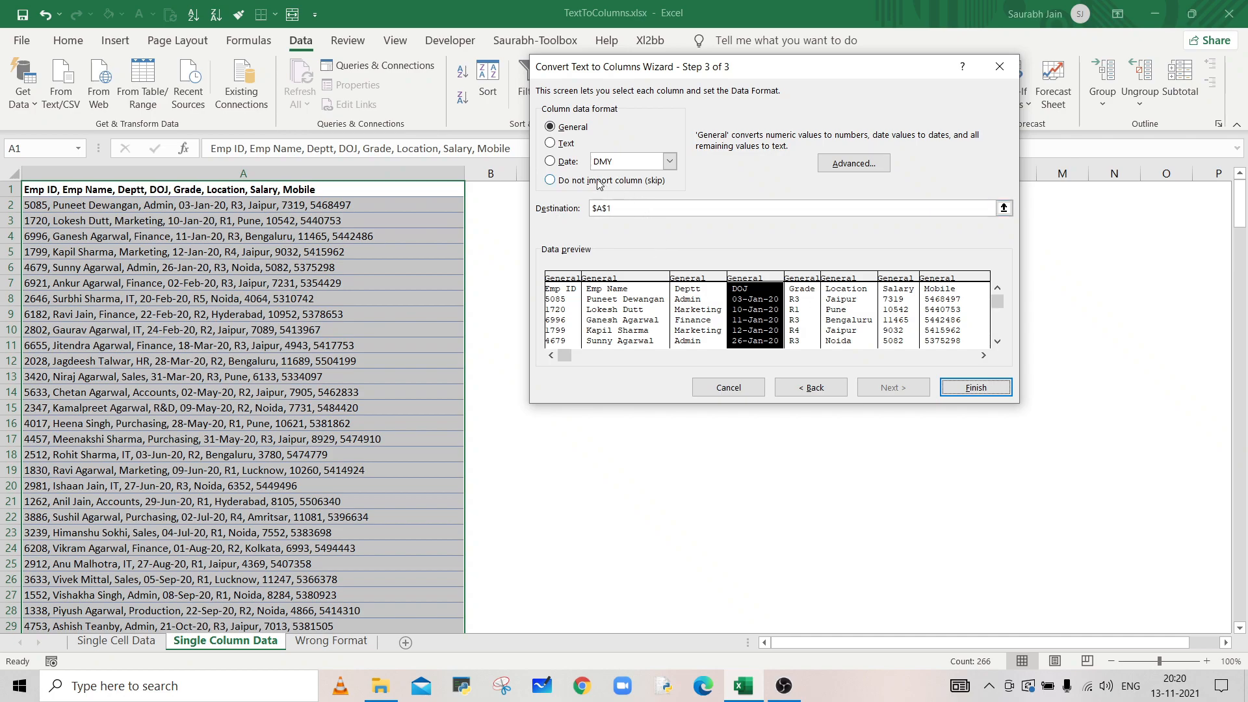
pyautogui.click(565, 161)
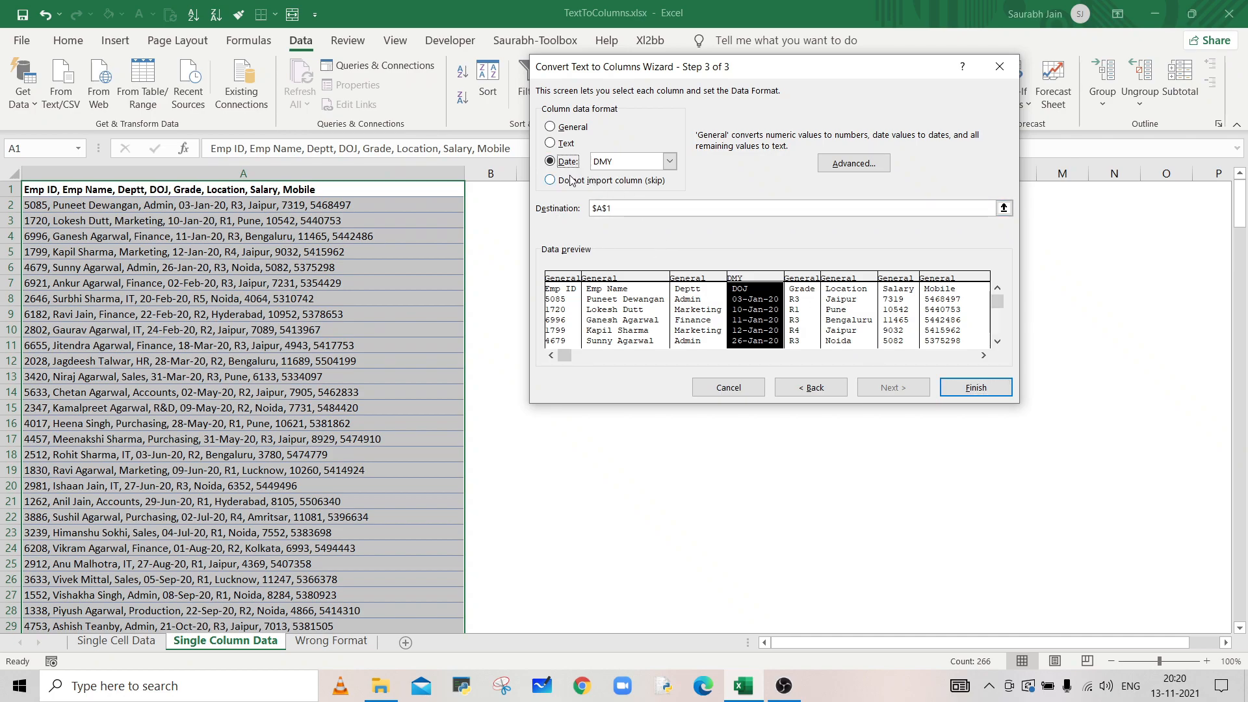
pyautogui.click(974, 388)
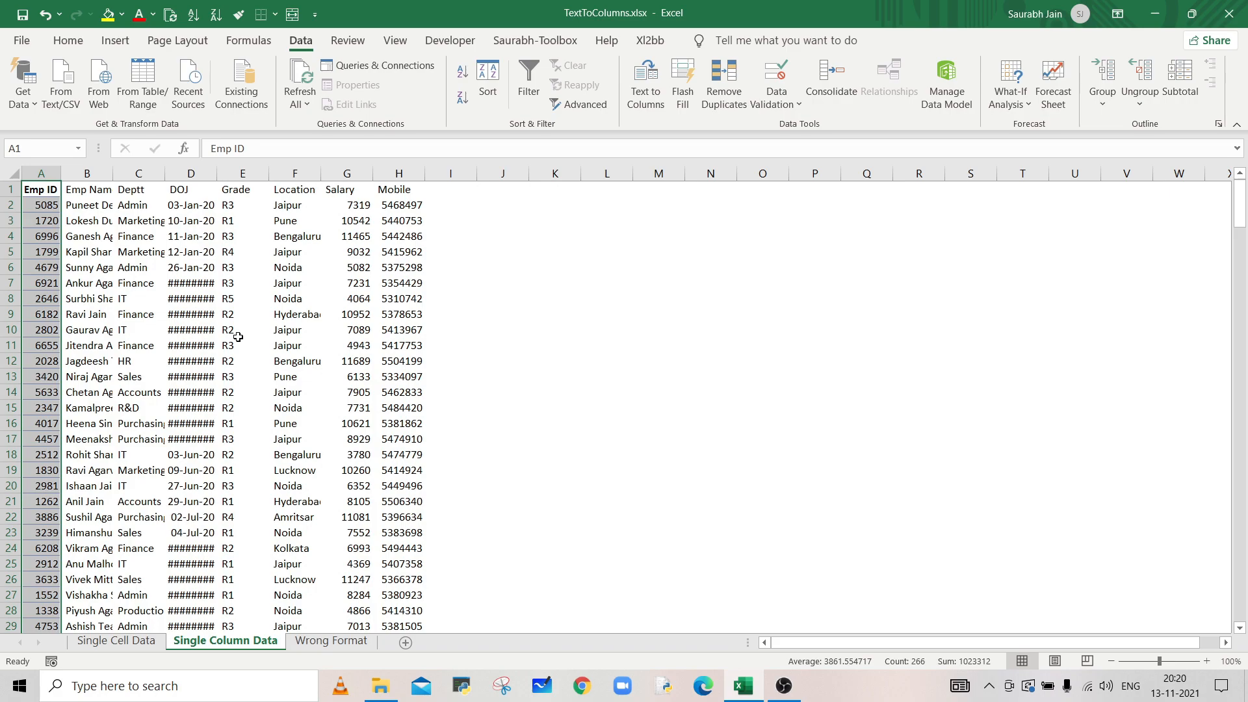
pyautogui.doubleClick(217, 174)
pyautogui.scroll(-10, 515, 381)
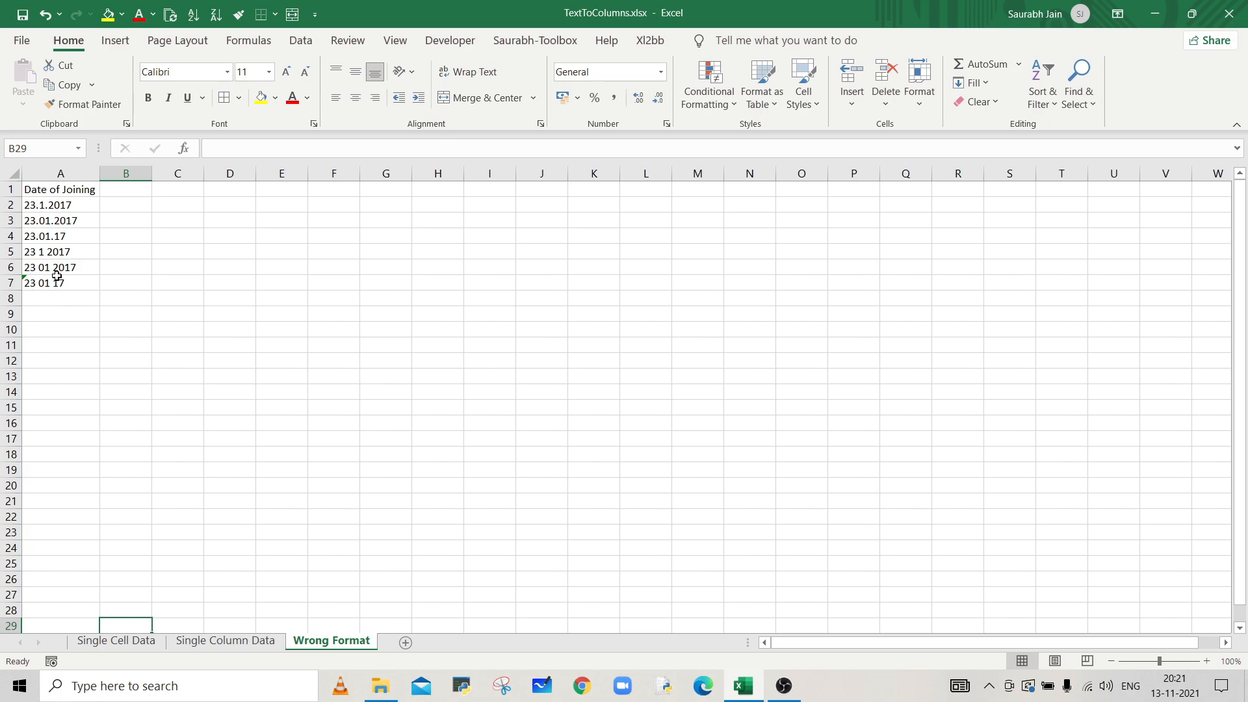
# - Convert the Date of Joining entries on the Wrong Format sheet with Text to Columns, using Delimited, no delimiter and the Date DMY format
pyautogui.click(61, 207)
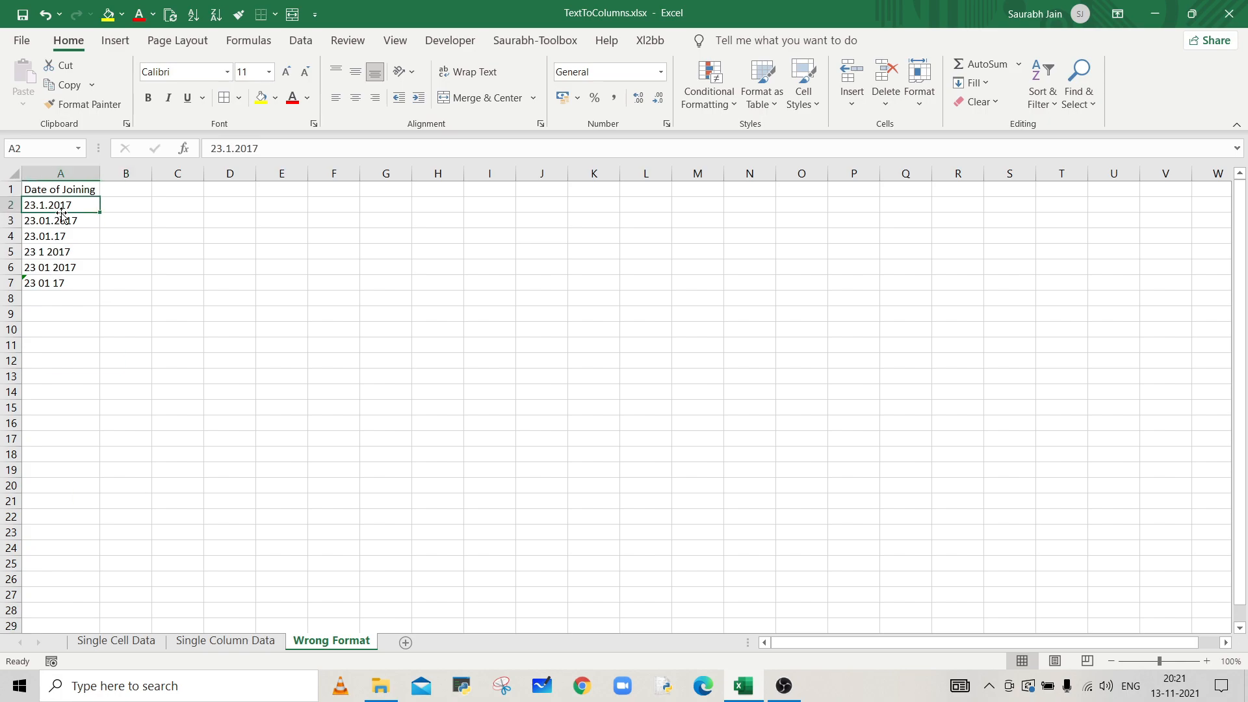
pyautogui.hotkey('ctrl', 'a')
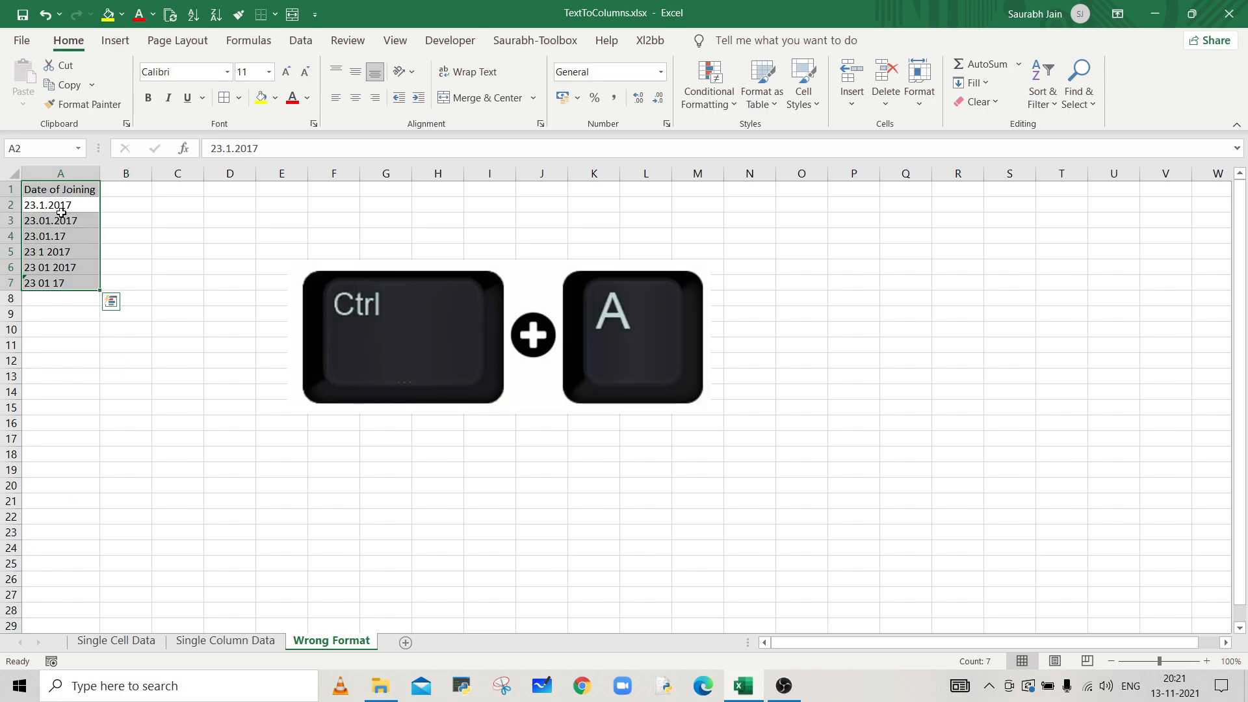
pyautogui.click(309, 46)
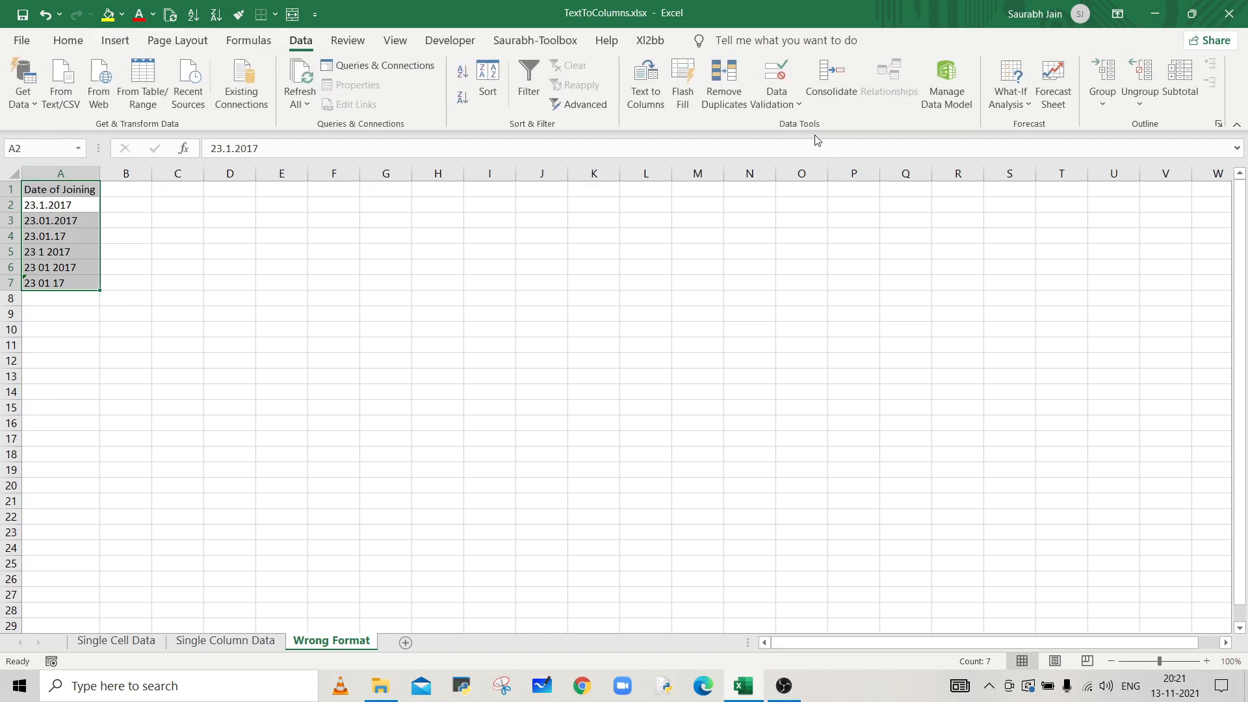
pyautogui.click(640, 104)
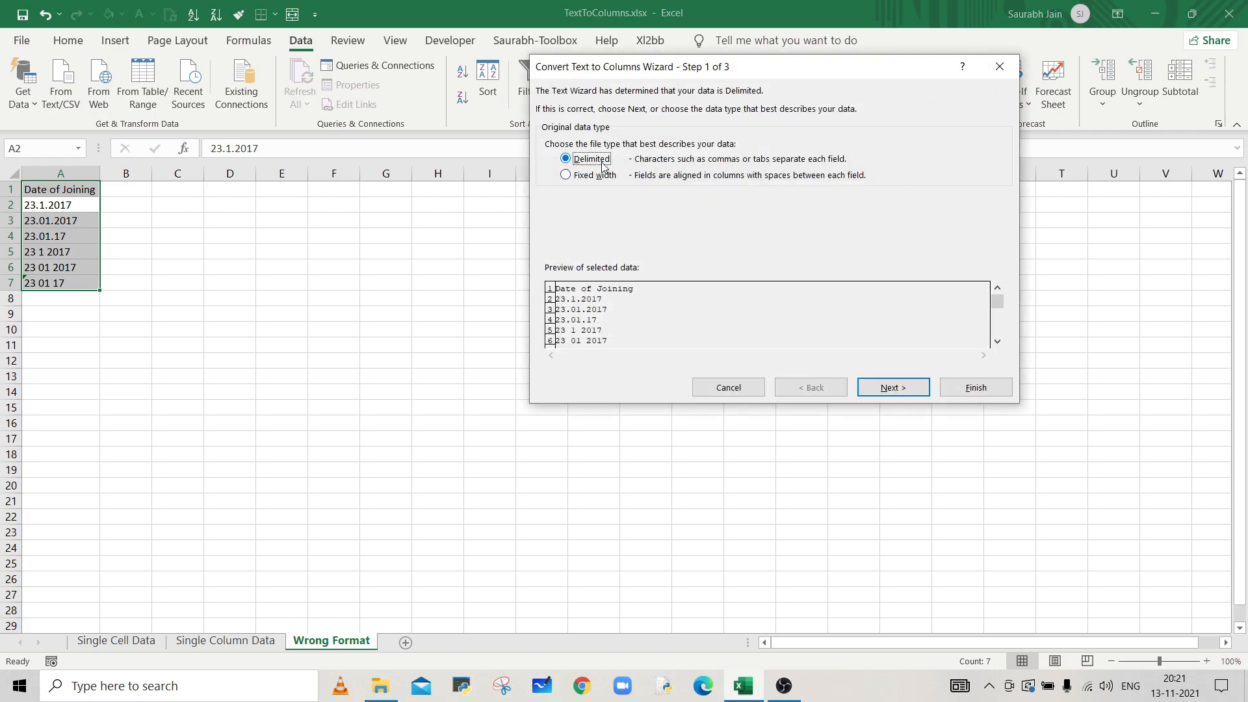
pyautogui.click(892, 388)
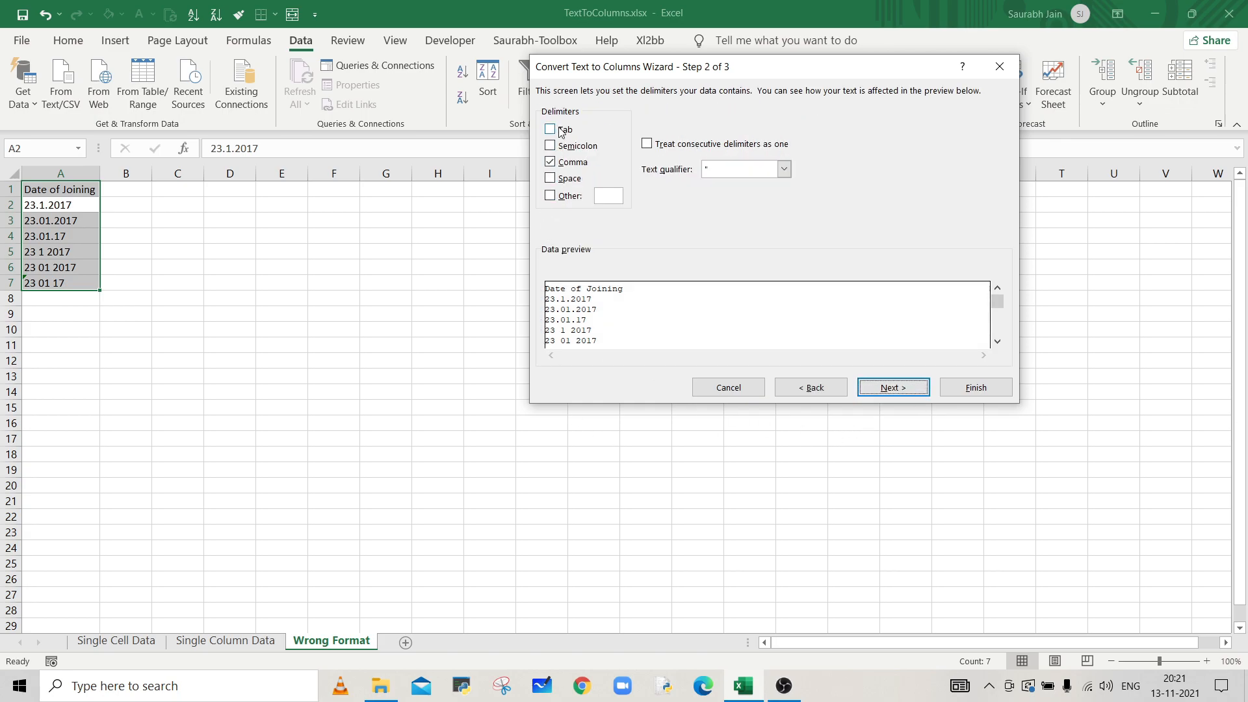
pyautogui.click(553, 166)
pyautogui.click(895, 392)
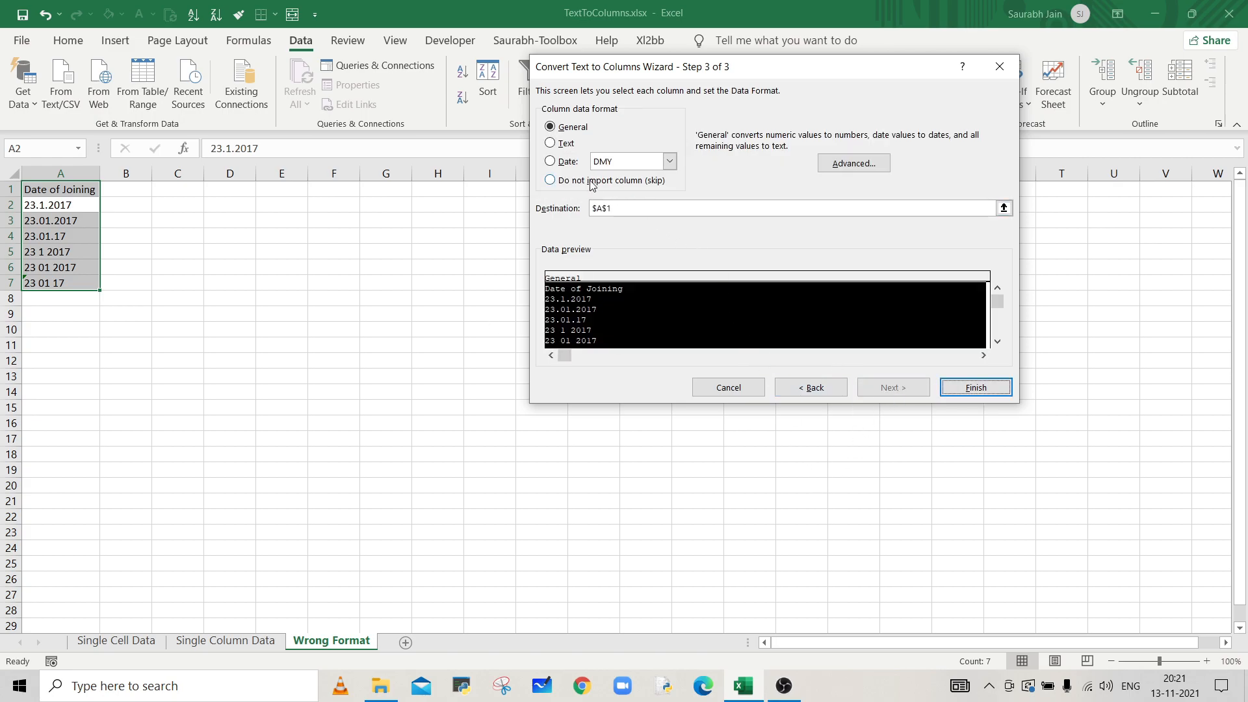
pyautogui.click(568, 165)
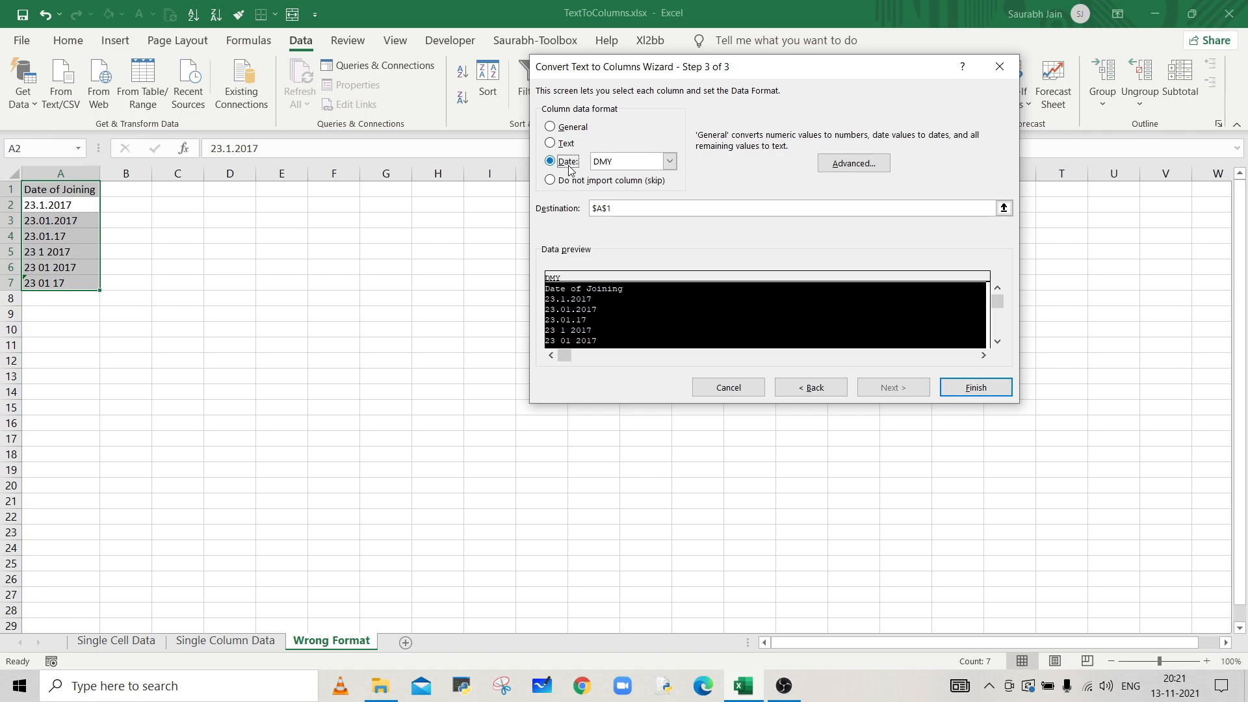
pyautogui.click(975, 387)
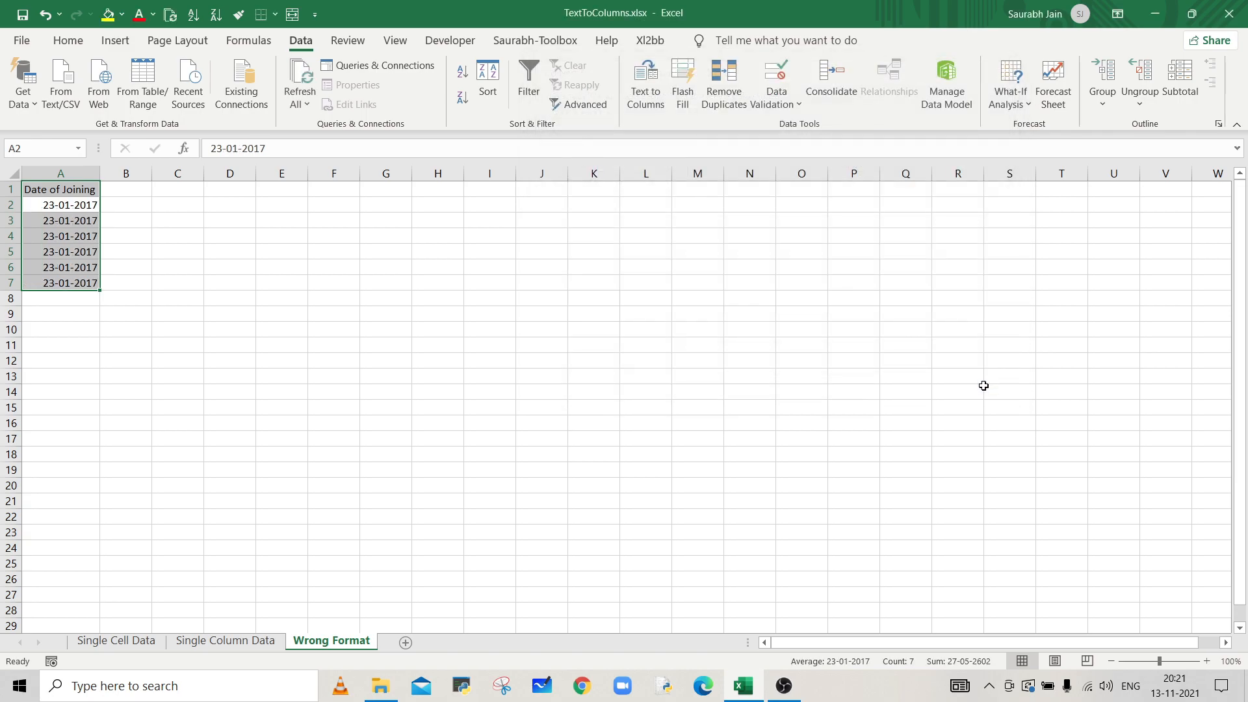